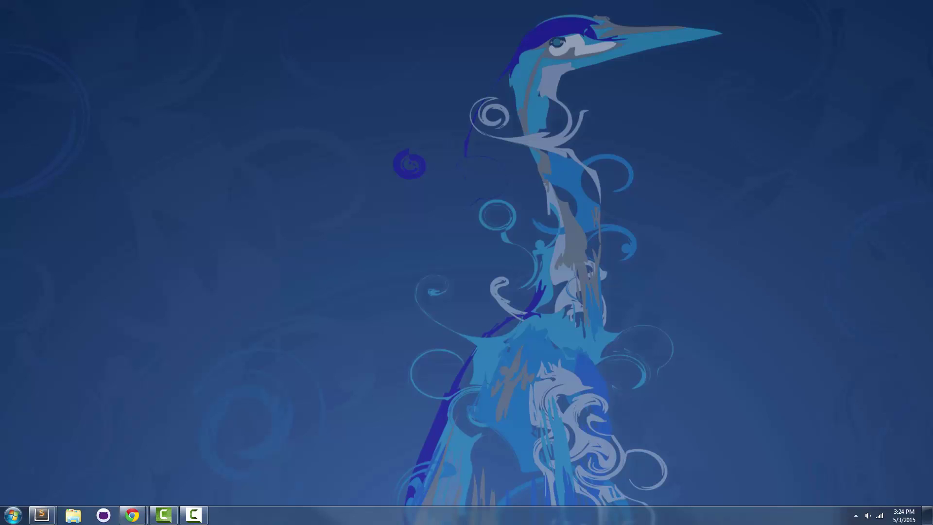
# Download the 64-bit Cygwin installer, setup-x86_64.exe, from the cygwin.com home page in Chrome.
pyautogui.moveTo(131, 521)
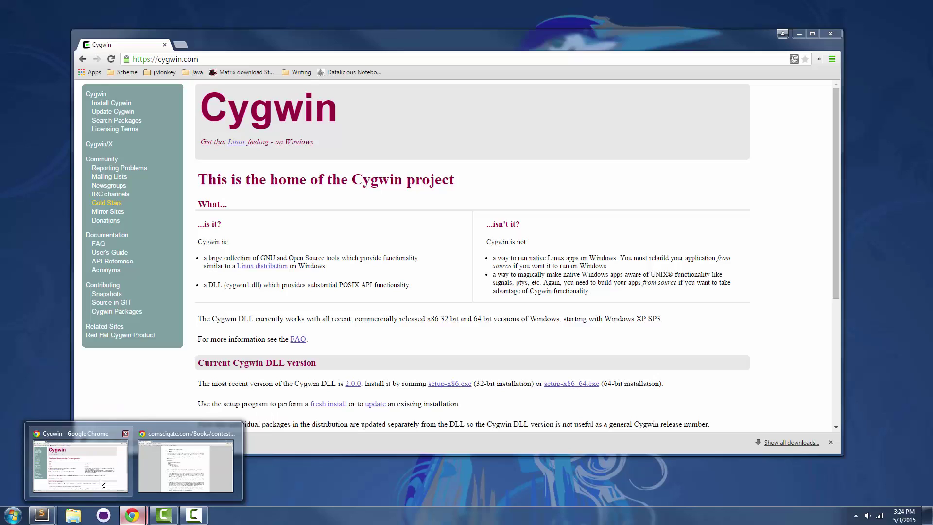
pyautogui.click(100, 478)
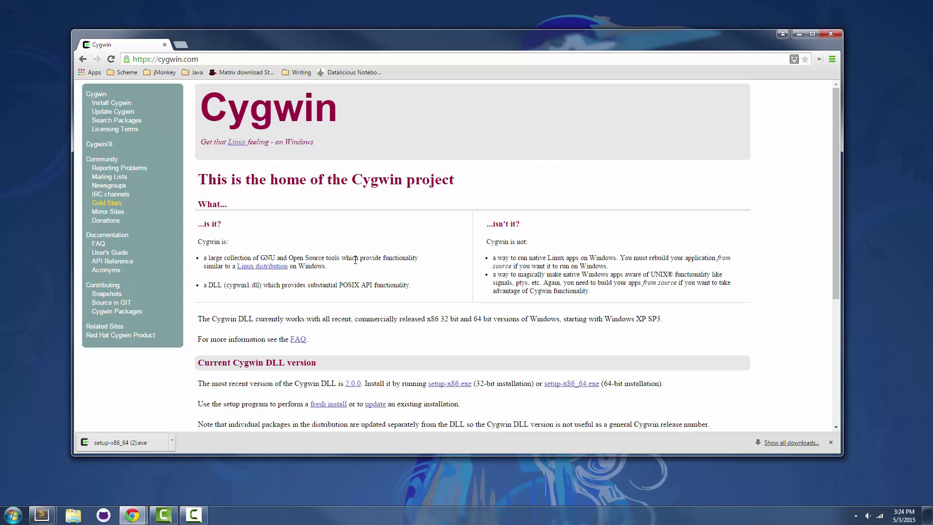
pyautogui.scroll(-1, 308, 258)
pyautogui.click(224, 60)
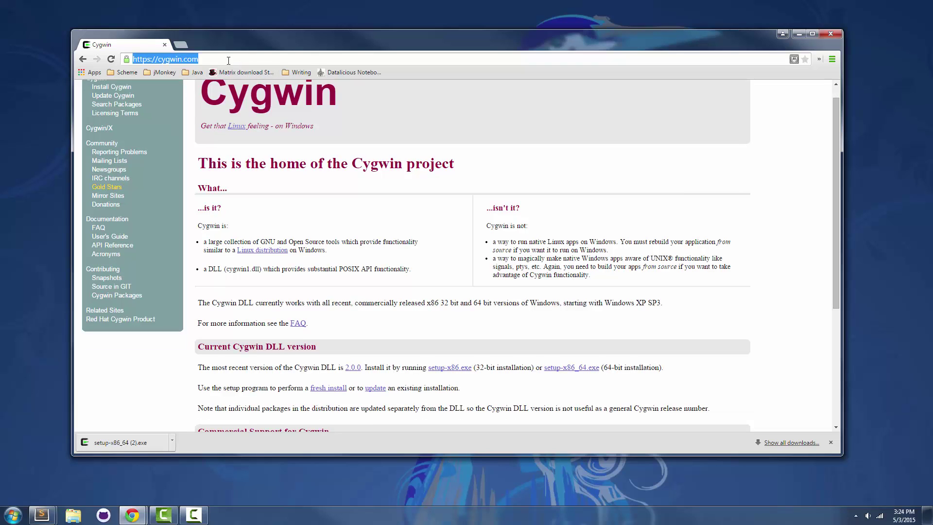
pyautogui.click(224, 60)
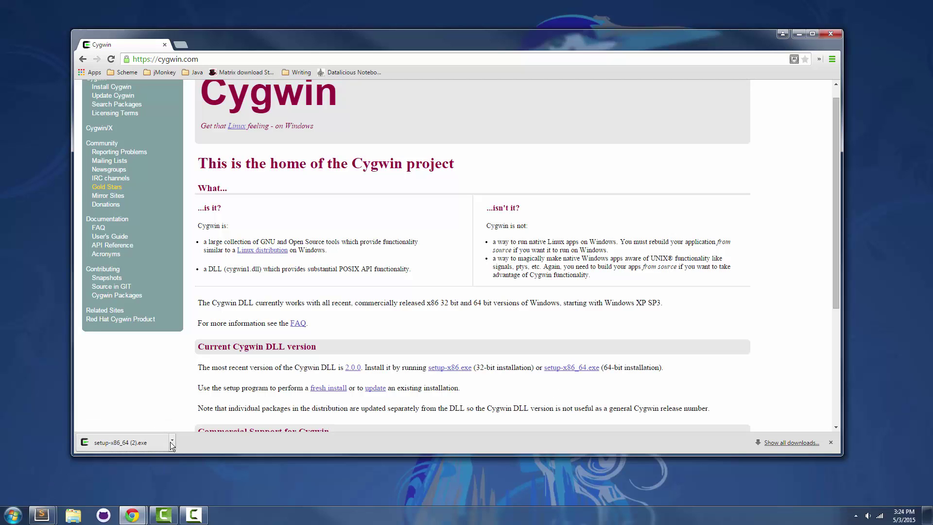
pyautogui.click(564, 372)
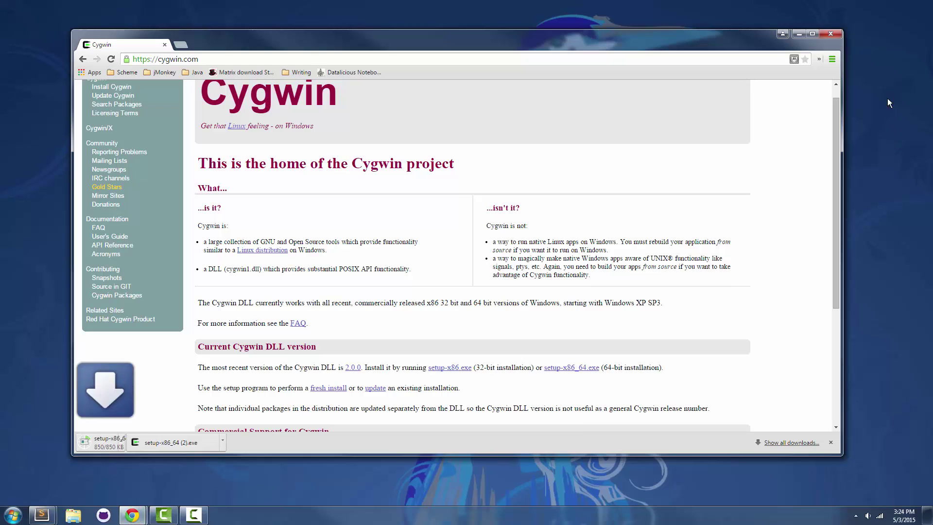
# Minimize the browser, launch the setup-x86_64 installer from the desktop and allow it to run.
pyautogui.click(797, 33)
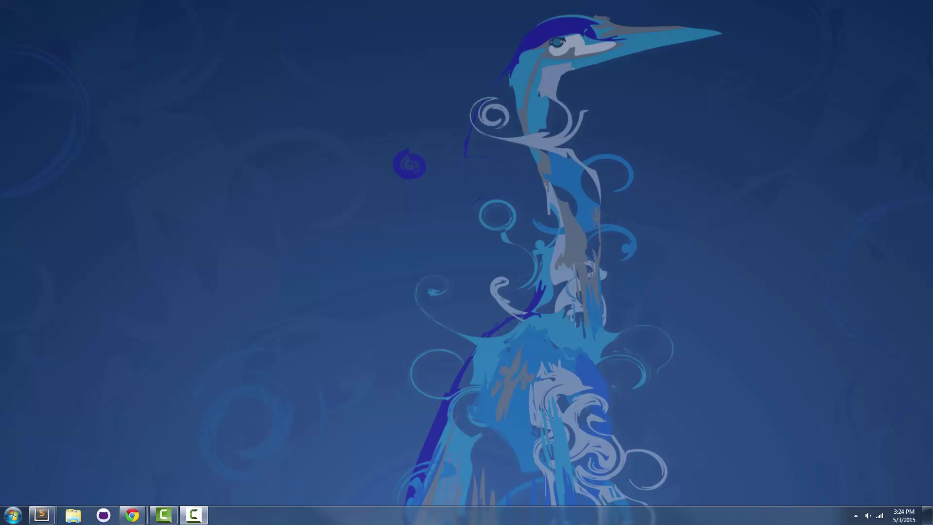
pyautogui.moveTo(1, 122); pyautogui.dragTo(167, 152)
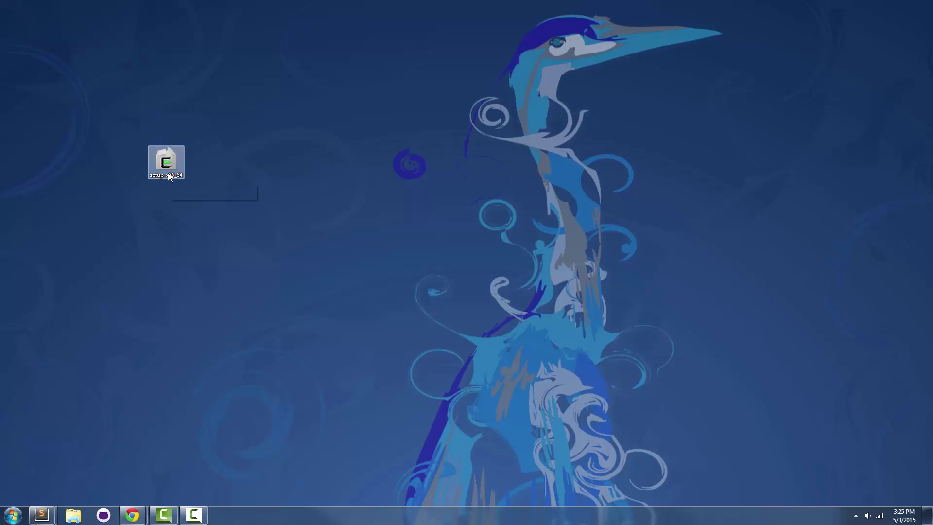
pyautogui.click(187, 254)
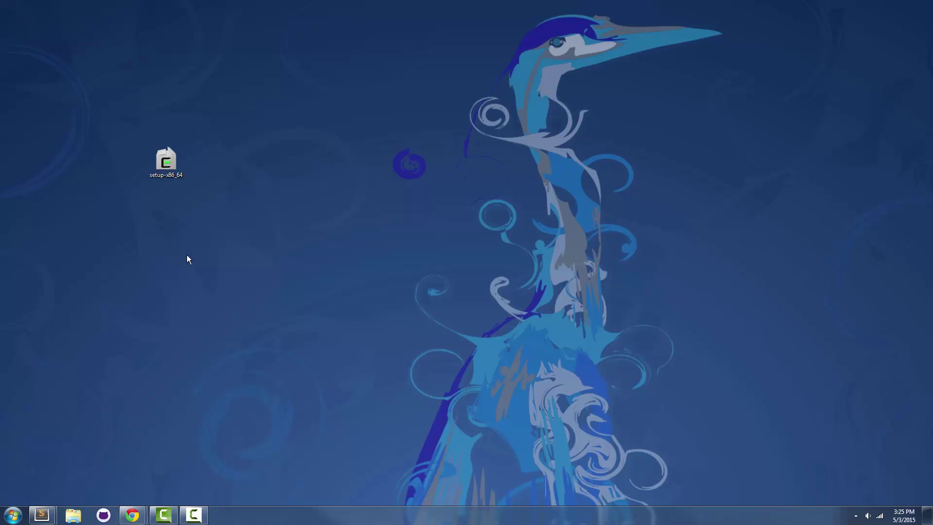
pyautogui.doubleClick(169, 165)
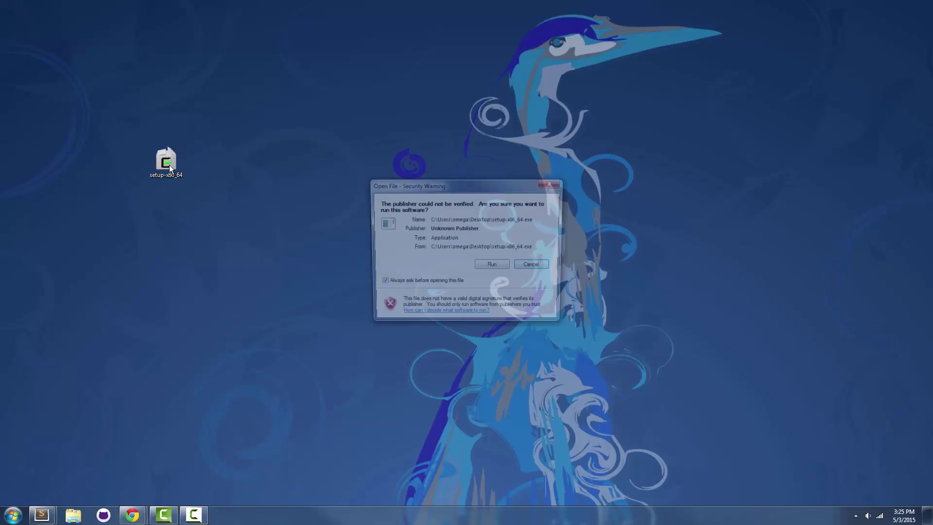
pyautogui.click(490, 266)
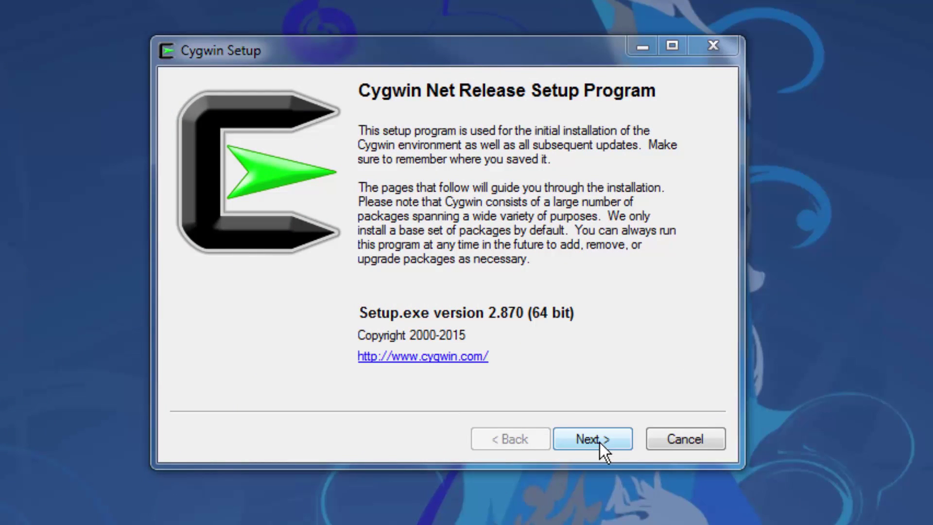
# Choose Install from Internet and keep C:\cygwin64 as the root directory for All Users.
pyautogui.click(599, 441)
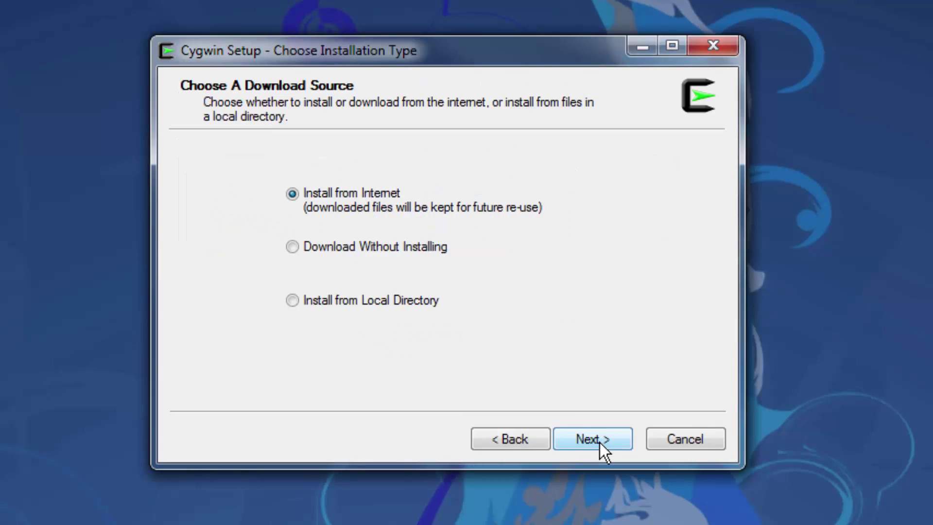
pyautogui.click(599, 441)
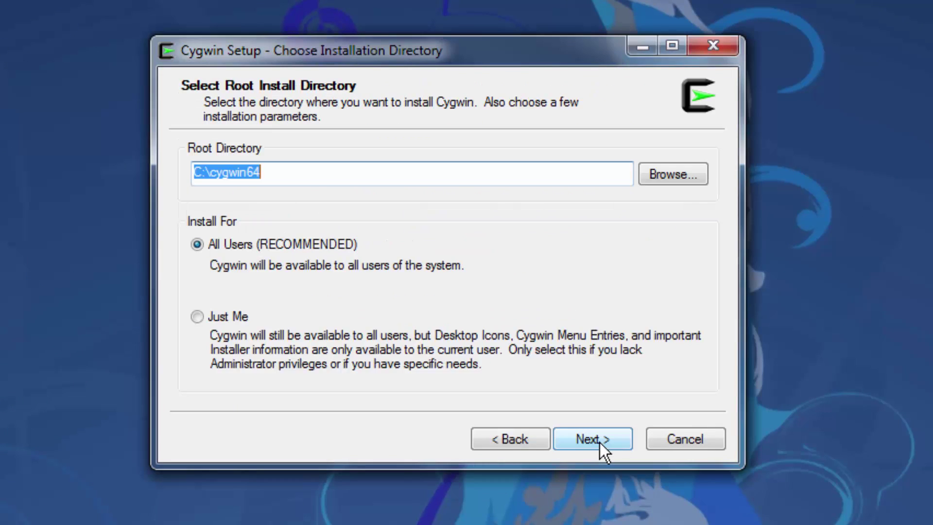
pyautogui.click(304, 176)
pyautogui.moveTo(302, 177); pyautogui.dragTo(78, 174)
pyautogui.click(273, 172)
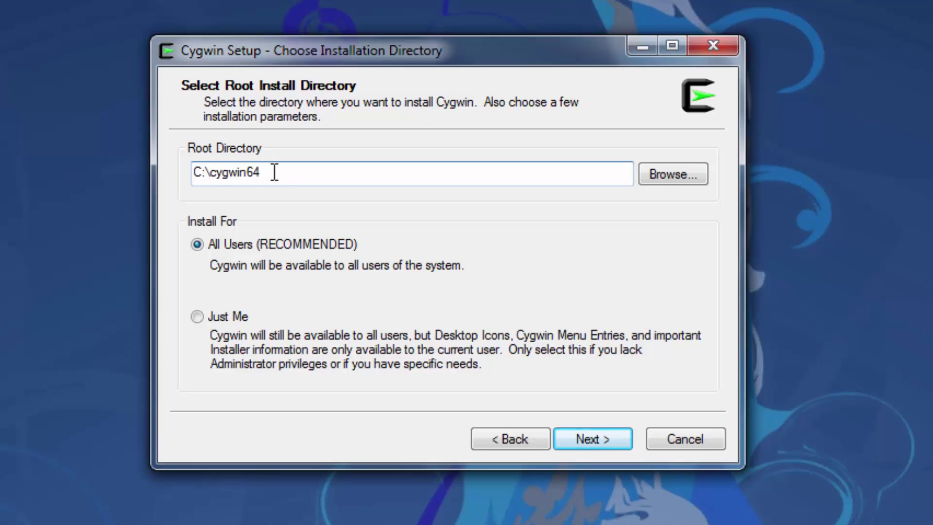
pyautogui.moveTo(274, 172); pyautogui.dragTo(165, 168)
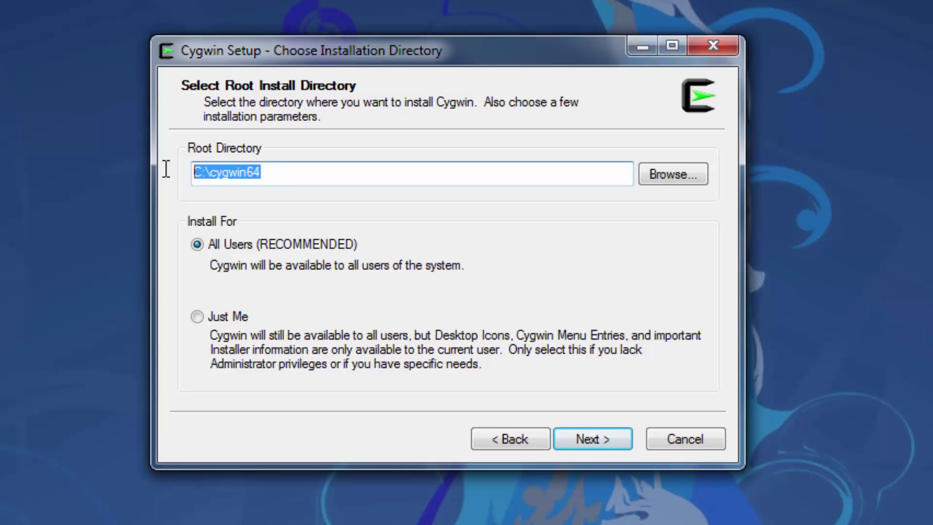
pyautogui.click(331, 177)
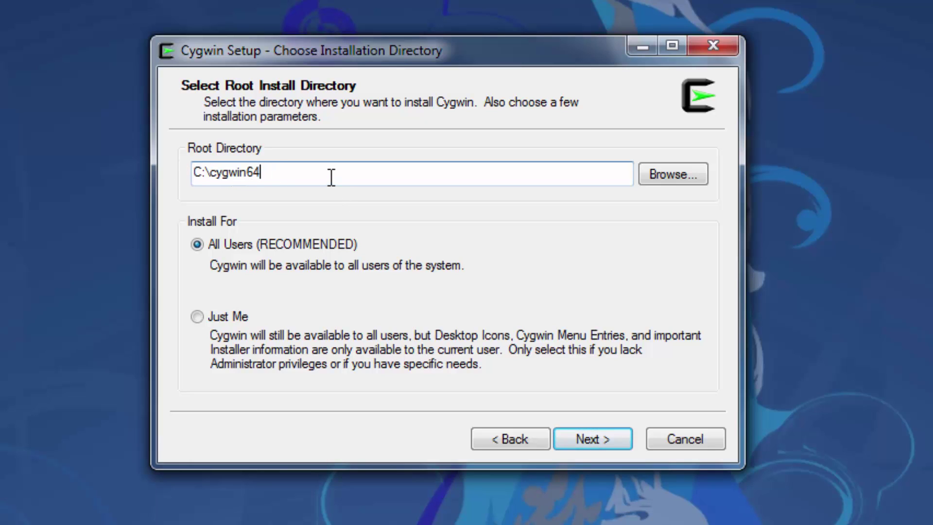
pyautogui.click(584, 439)
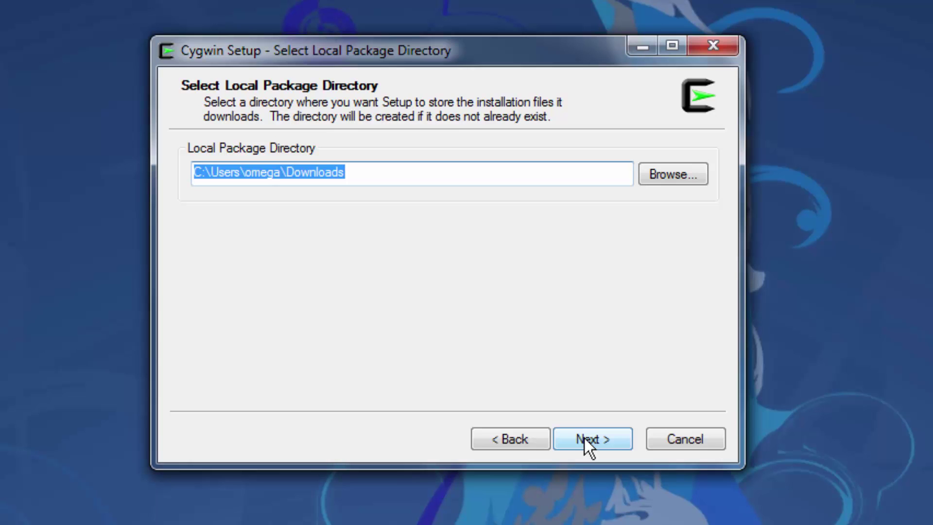
pyautogui.click(584, 438)
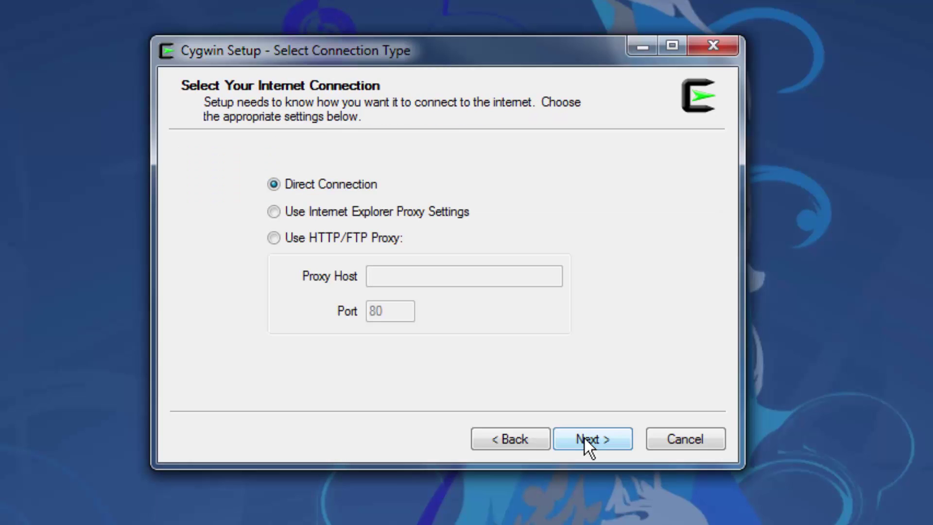
pyautogui.click(584, 439)
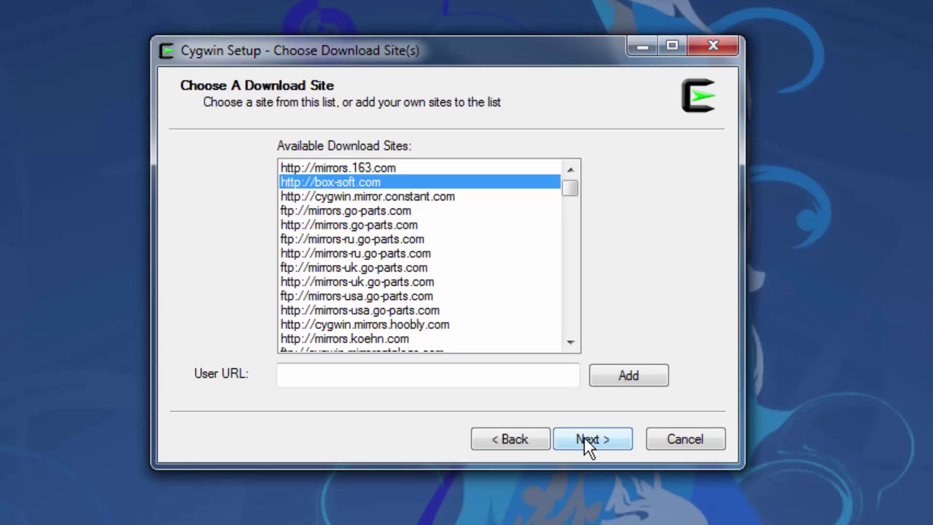
pyautogui.click(394, 168)
pyautogui.click(391, 181)
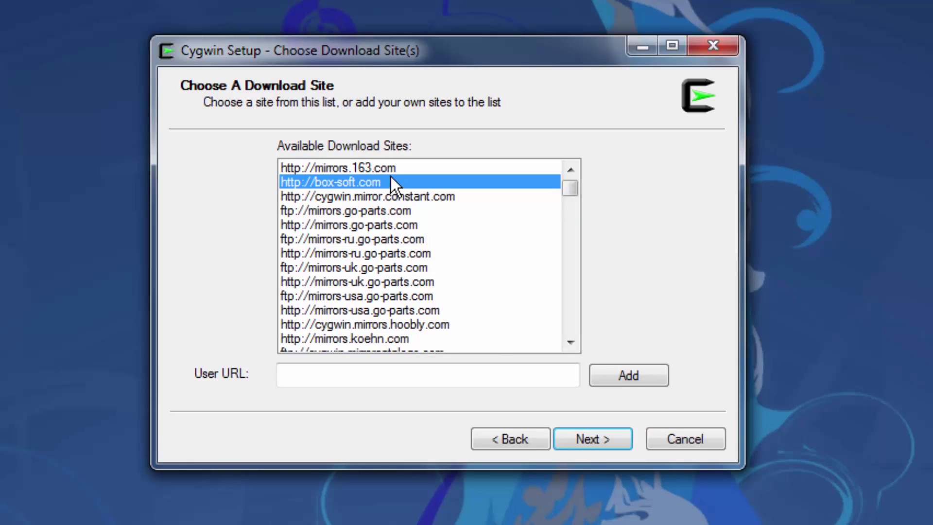
pyautogui.click(583, 436)
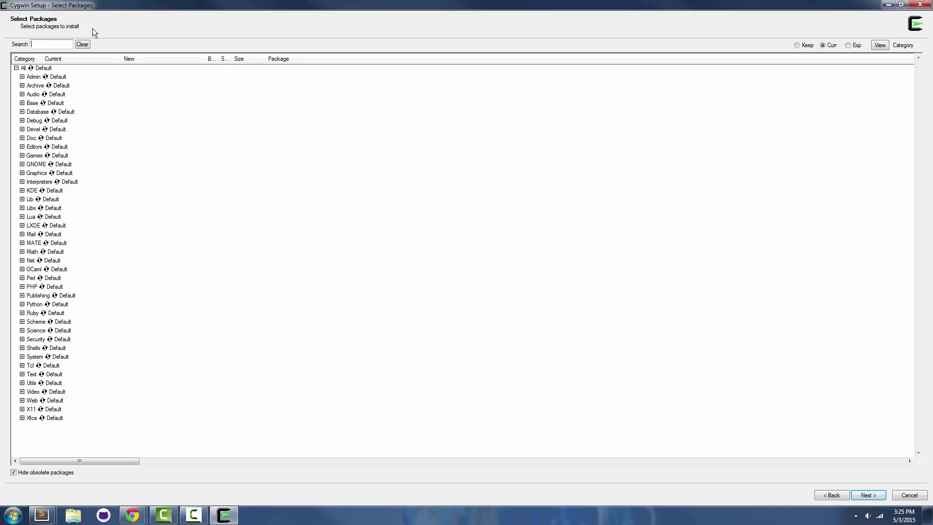
# Restore the package selection window from full screen, reposition it and make it taller.
pyautogui.doubleClick(100, 4)
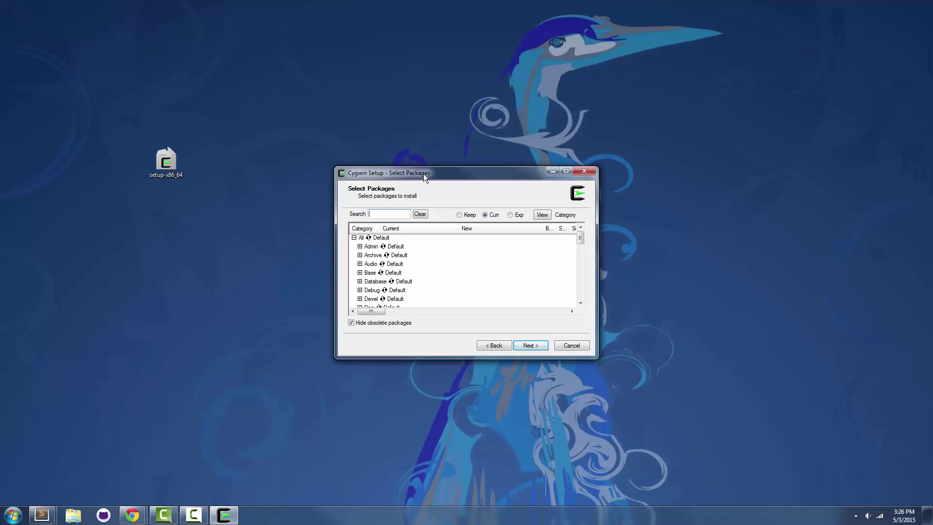
pyautogui.moveTo(423, 173); pyautogui.dragTo(292, 173)
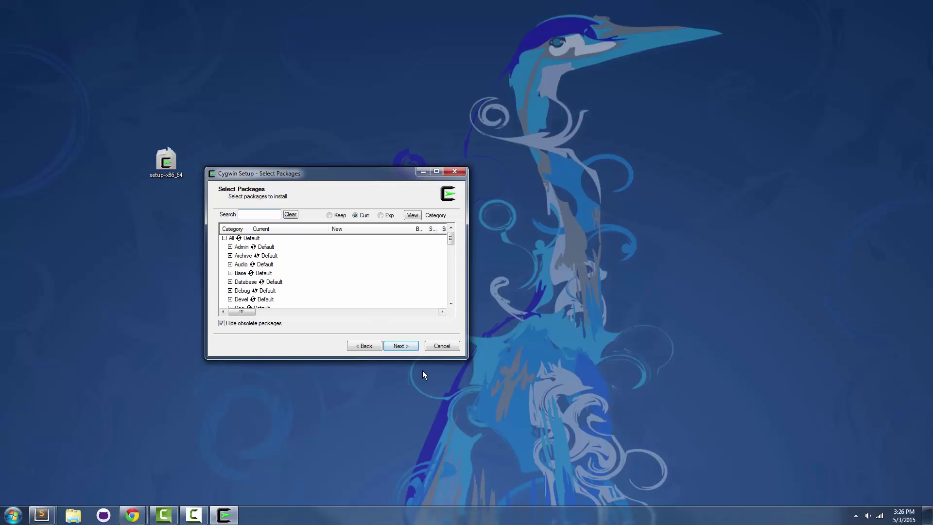
pyautogui.moveTo(424, 359); pyautogui.dragTo(424, 407)
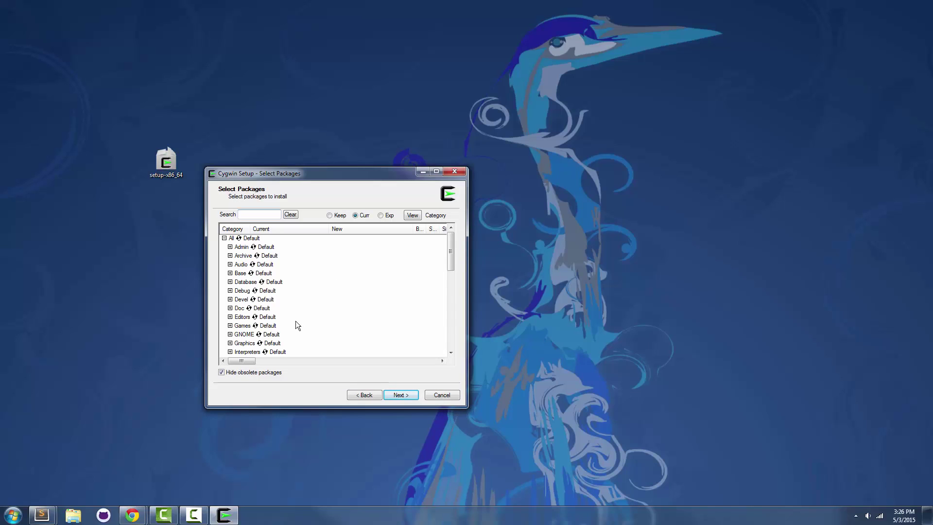
# Expand the Base category, enlarge the window to show the package descriptions, review the packages and collapse the category.
pyautogui.click(230, 273)
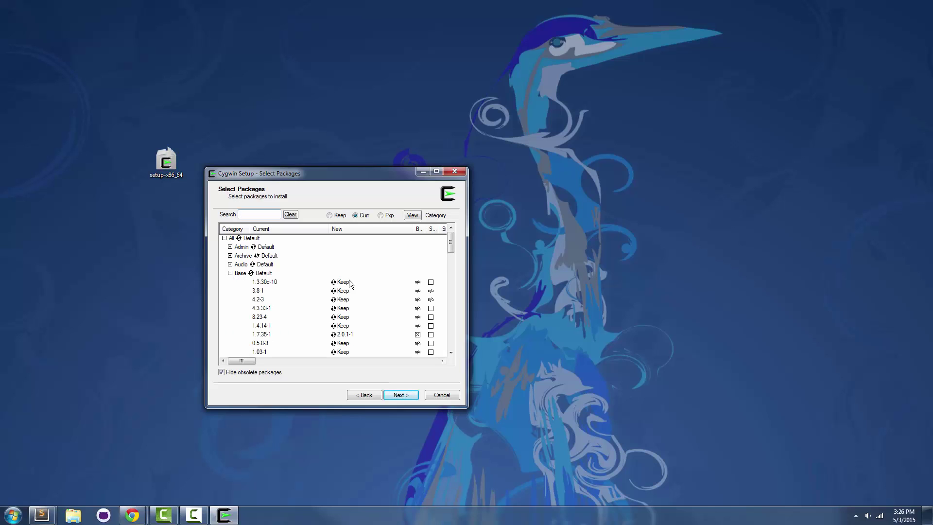
pyautogui.moveTo(452, 246); pyautogui.dragTo(701, 280)
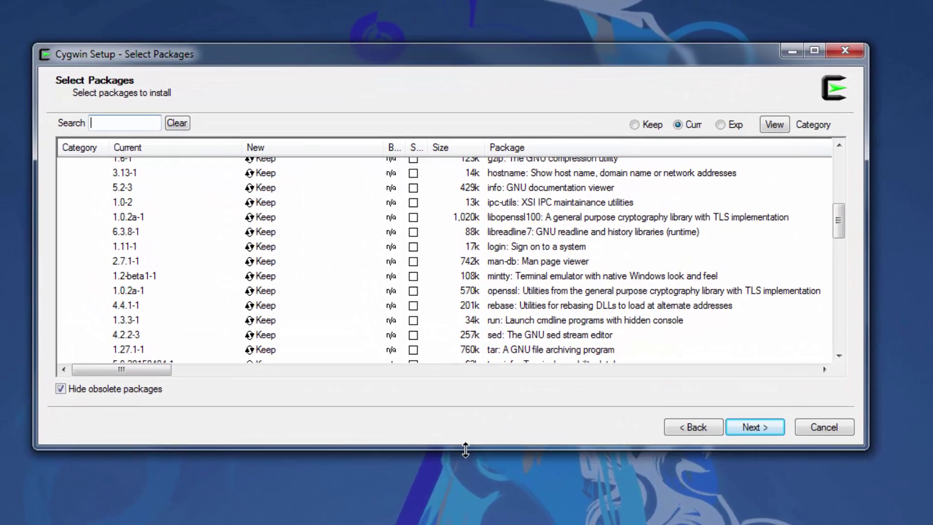
pyautogui.moveTo(457, 408); pyautogui.dragTo(460, 429)
pyautogui.moveTo(464, 504); pyautogui.dragTo(464, 505)
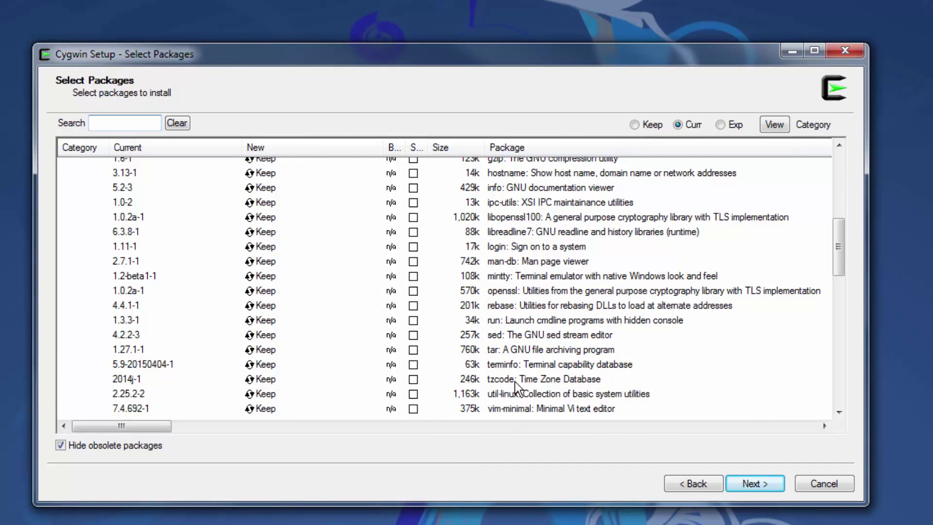
pyautogui.scroll(3, 515, 380)
pyautogui.scroll(5, 514, 381)
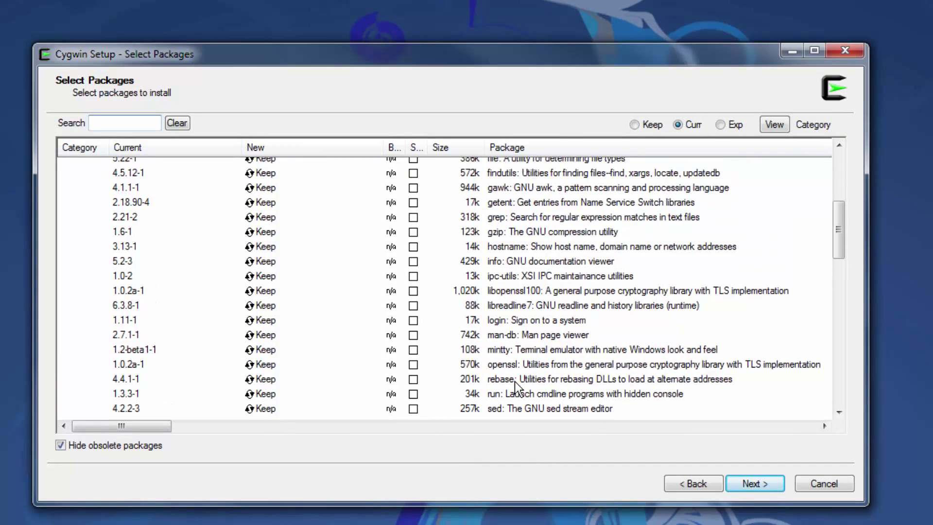
pyautogui.scroll(1, 514, 381)
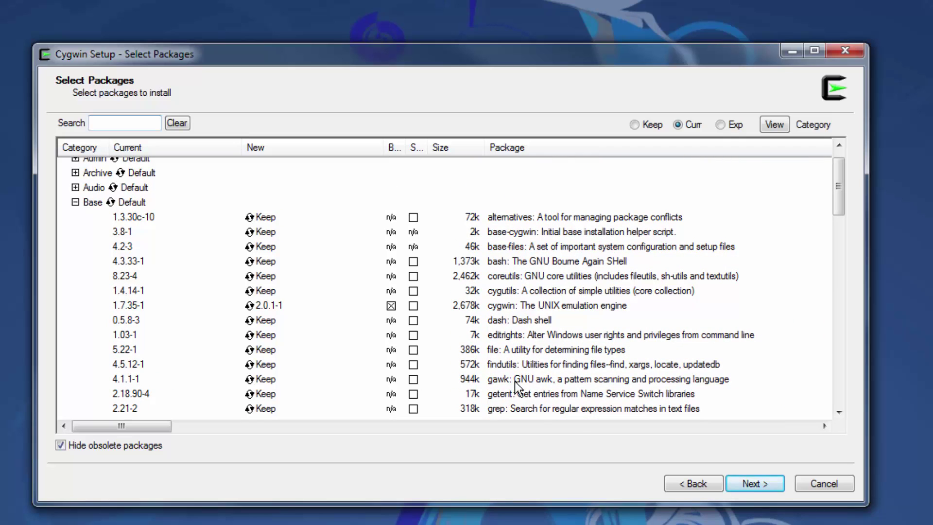
pyautogui.click(74, 203)
# Cycle the Base category's install action through its options and return it to Default.
pyautogui.click(110, 203)
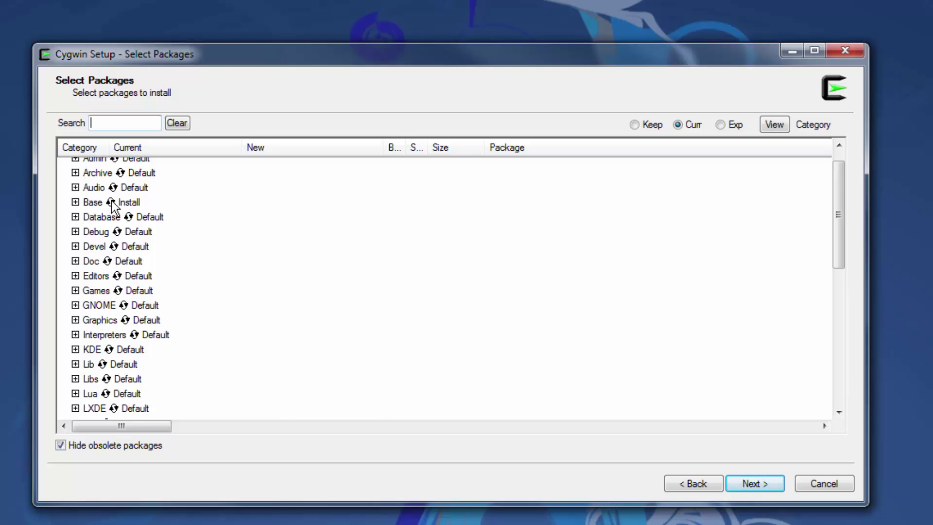
pyautogui.click(112, 204)
pyautogui.click(111, 204)
pyautogui.click(111, 204)
pyautogui.click(111, 204)
pyautogui.click(111, 204)
pyautogui.click(111, 204)
pyautogui.click(111, 204)
# Expand the Devel category and set the gcc-g++ C++ compiler package to install version 4.9.2-2.
pyautogui.click(75, 246)
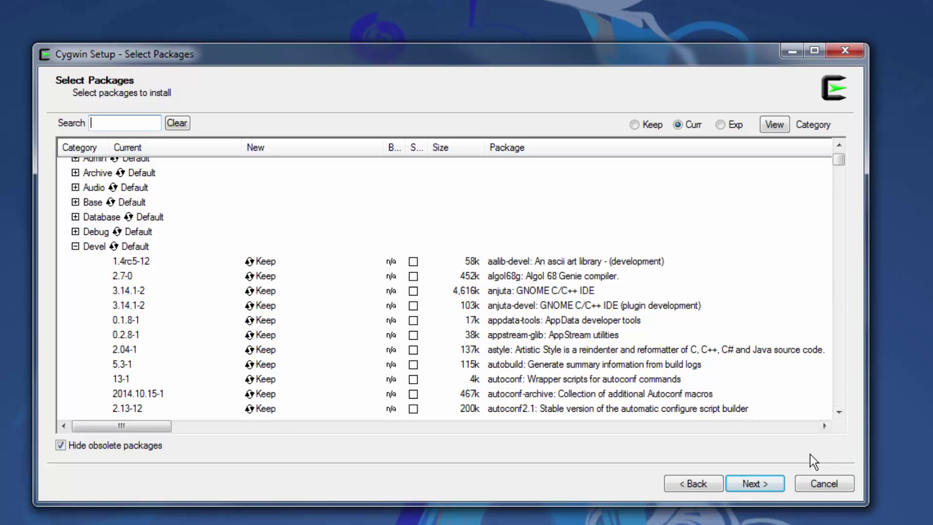
pyautogui.moveTo(839, 161); pyautogui.dragTo(841, 189)
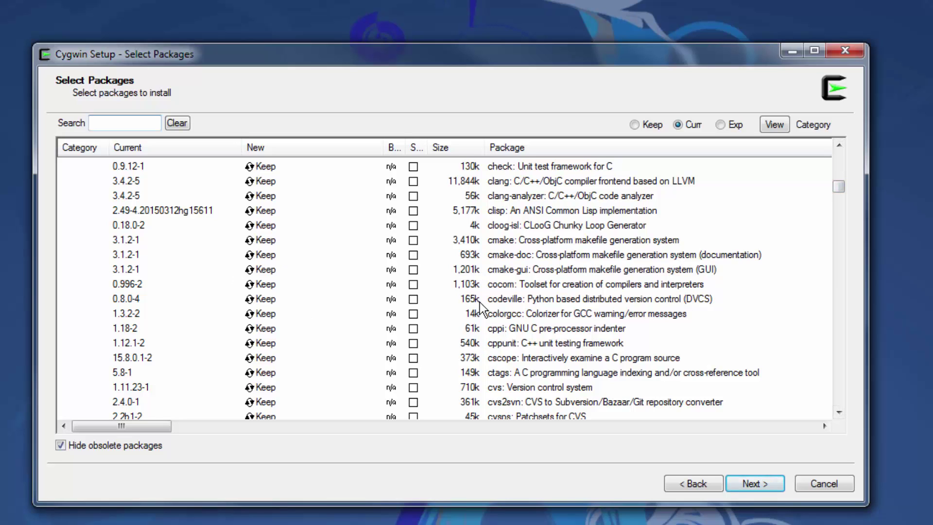
pyautogui.scroll(-15, 481, 306)
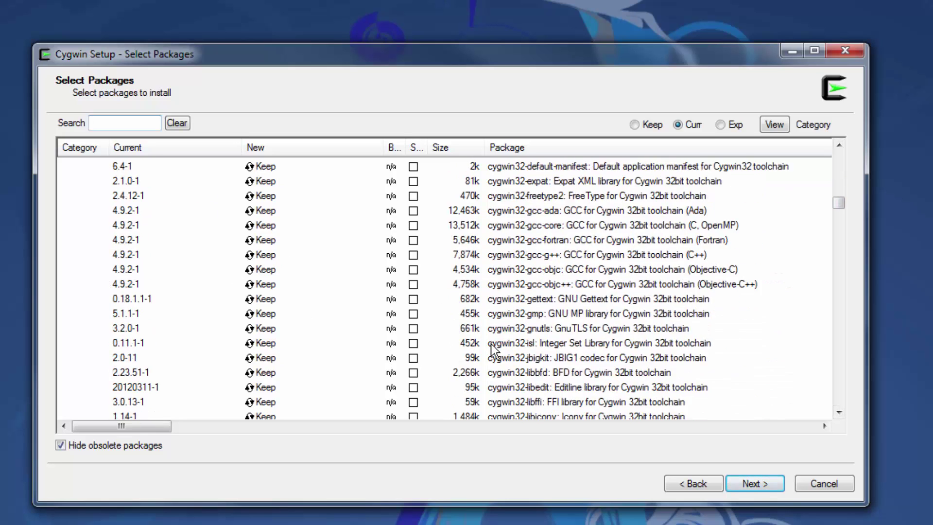
pyautogui.scroll(-5, 492, 348)
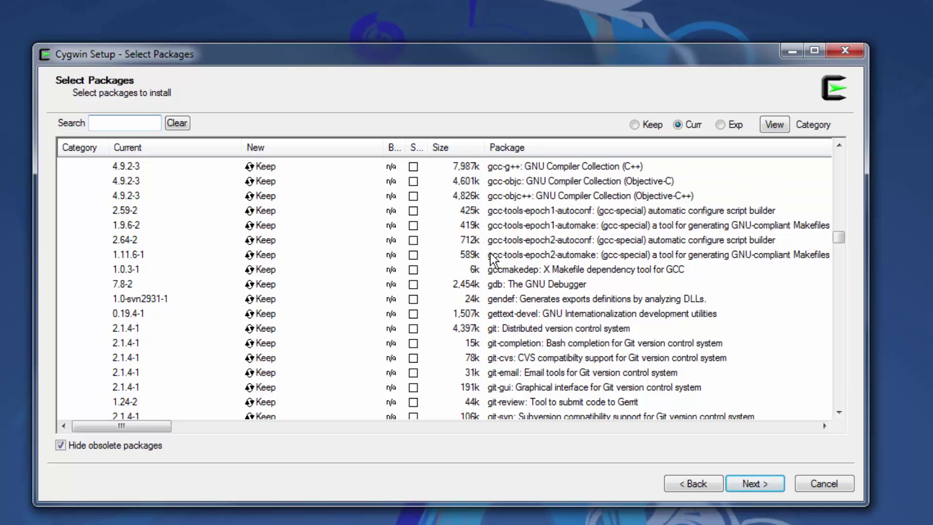
pyautogui.scroll(5, 501, 291)
pyautogui.scroll(-1, 503, 262)
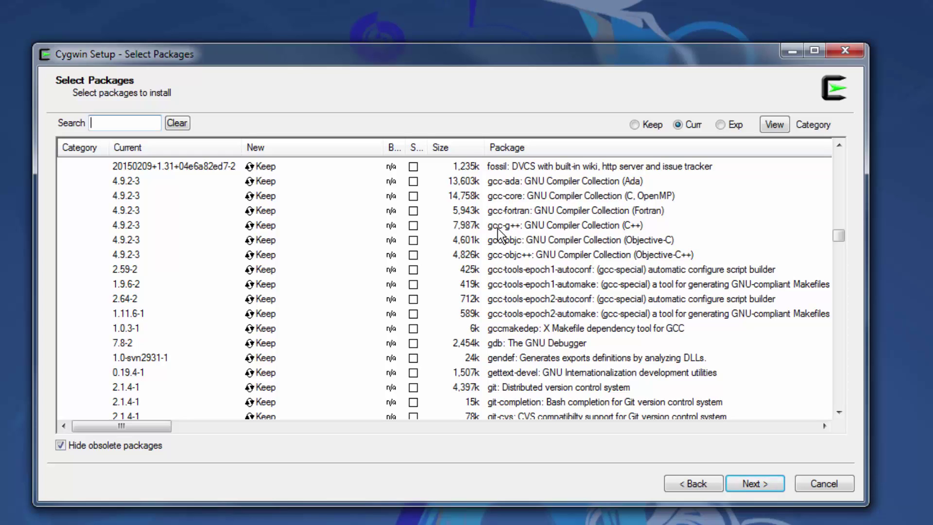
pyautogui.click(250, 228)
pyautogui.click(250, 228)
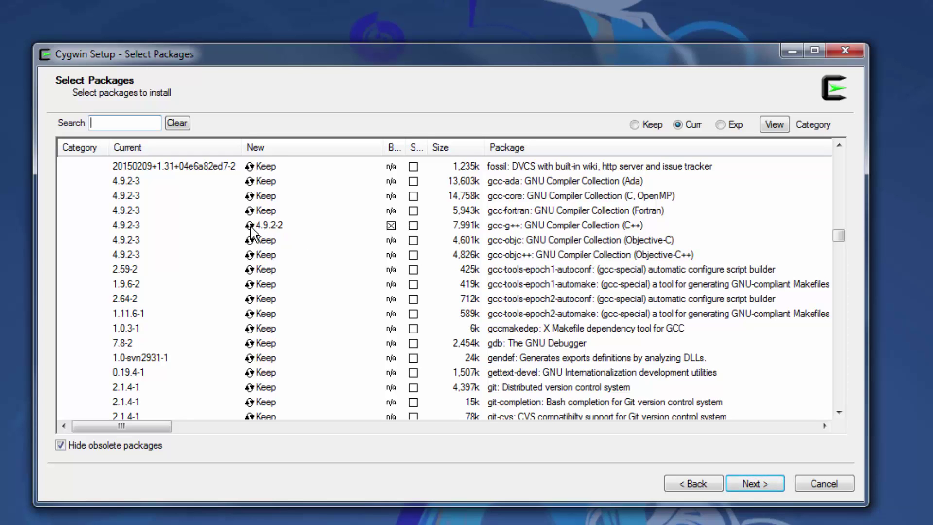
# Cycle the gcc-g++ C++ compiler package's install action through its options and return it to Keep.
pyautogui.click(250, 228)
pyautogui.click(250, 228)
pyautogui.click(250, 228)
pyautogui.click(250, 228)
pyautogui.click(251, 228)
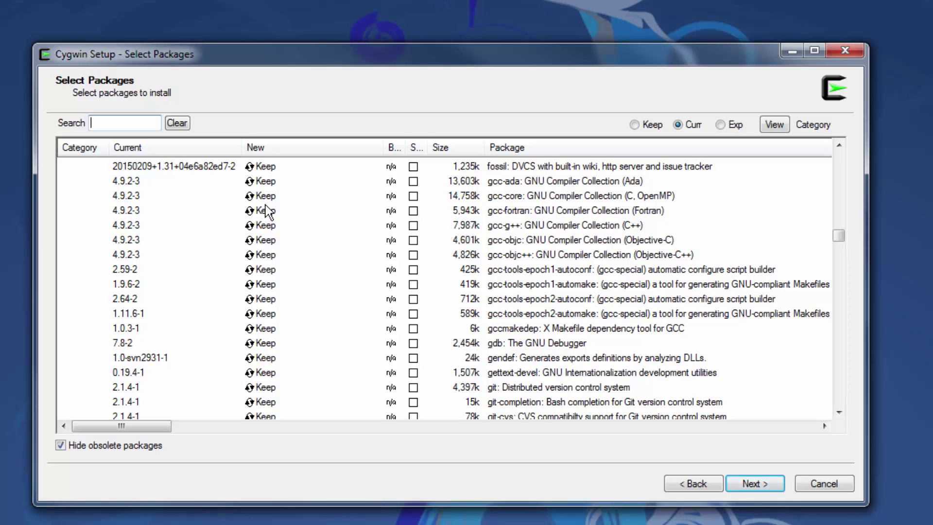
# Cycle the gcc-core C compiler package's install action through its options, including Uninstall, and return it to Keep.
pyautogui.click(253, 197)
pyautogui.click(251, 195)
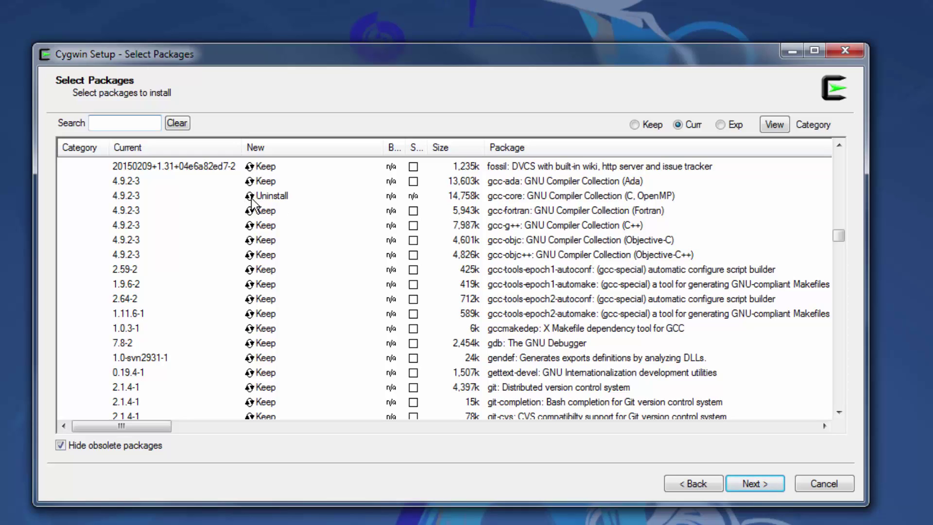
pyautogui.click(251, 194)
pyautogui.click(249, 196)
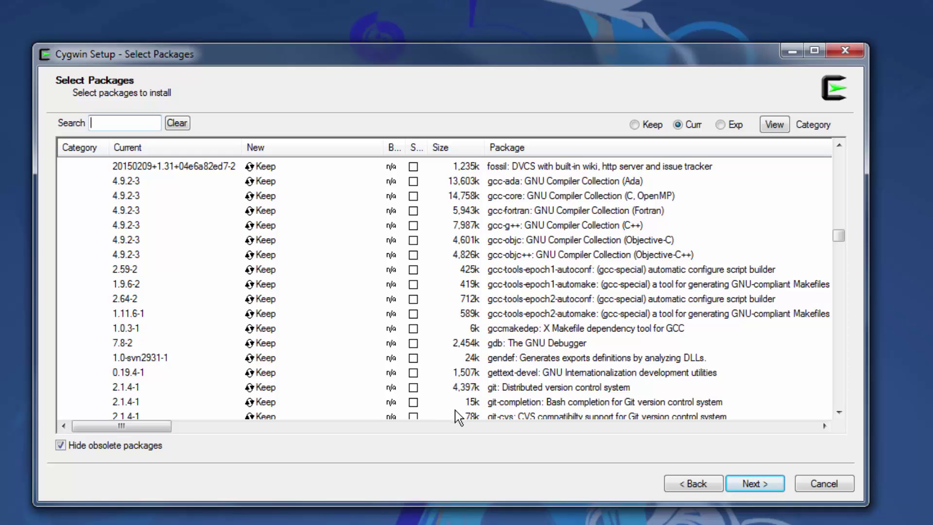
# Cycle the install action of the gdb GNU Debugger package through its options.
pyautogui.click(250, 344)
pyautogui.click(249, 345)
pyautogui.click(249, 343)
pyautogui.click(249, 343)
# Proceed with the package selection to start the installation, abort it and exit Cygwin Setup.
pyautogui.click(755, 484)
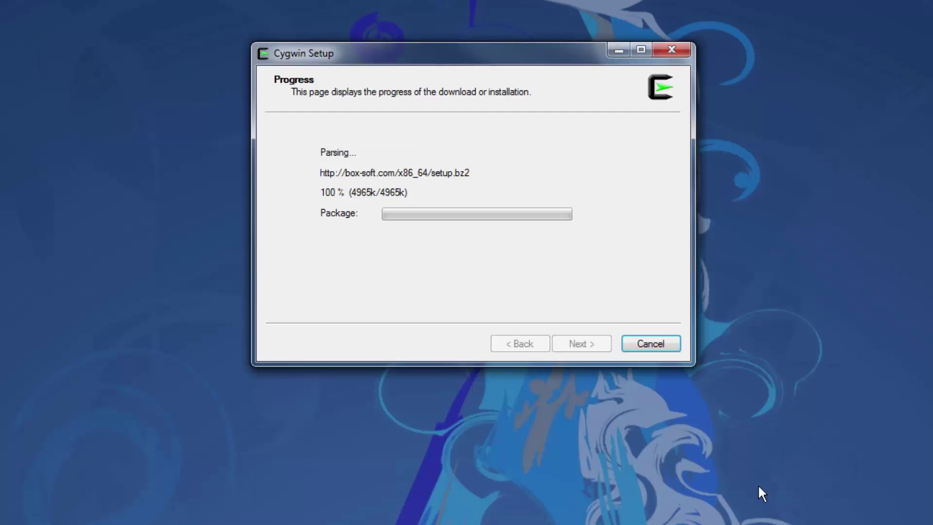
pyautogui.click(638, 345)
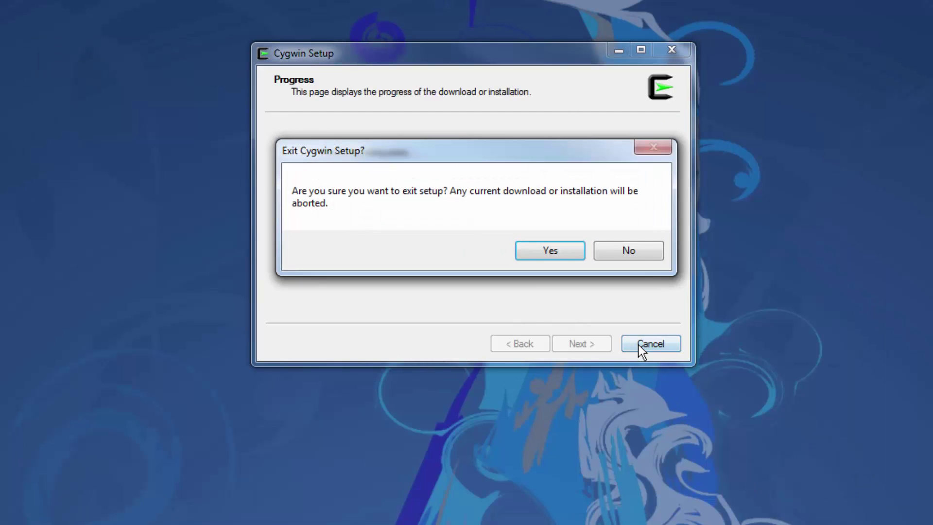
pyautogui.click(543, 253)
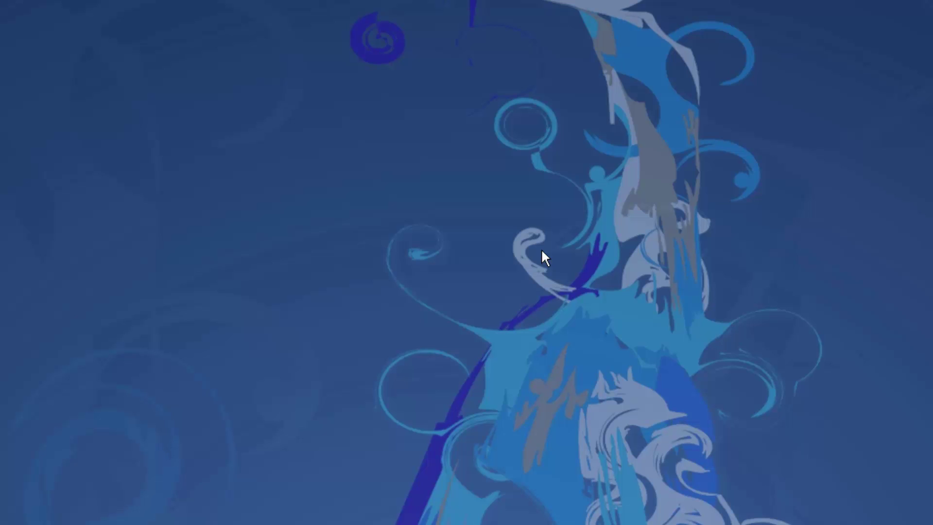